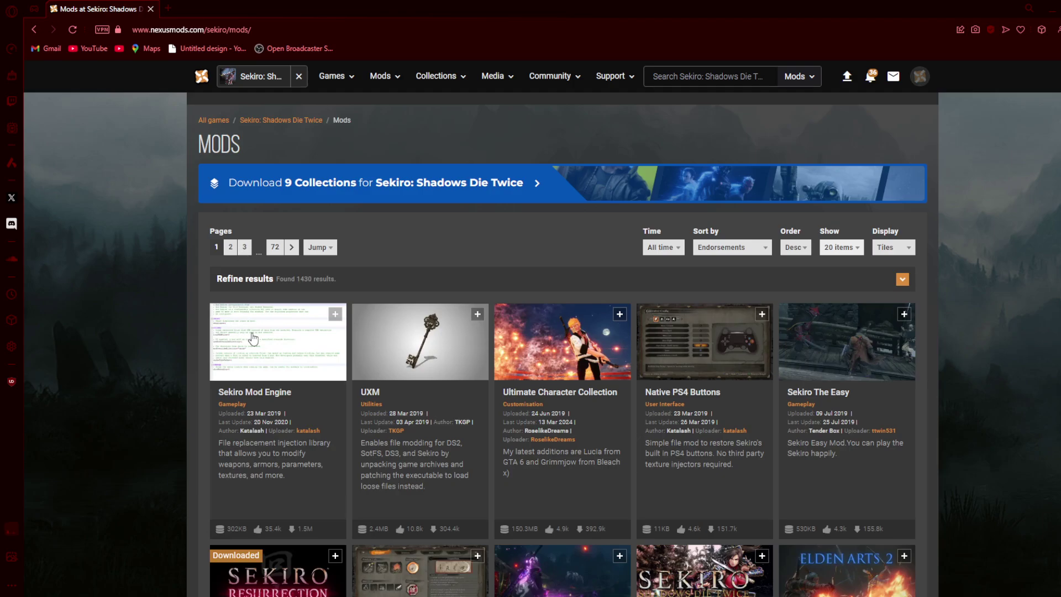
- Open the Sekiro Mod Engine page and highlight the modOverrideDirectory line in its installation steps
left_click(275, 346)
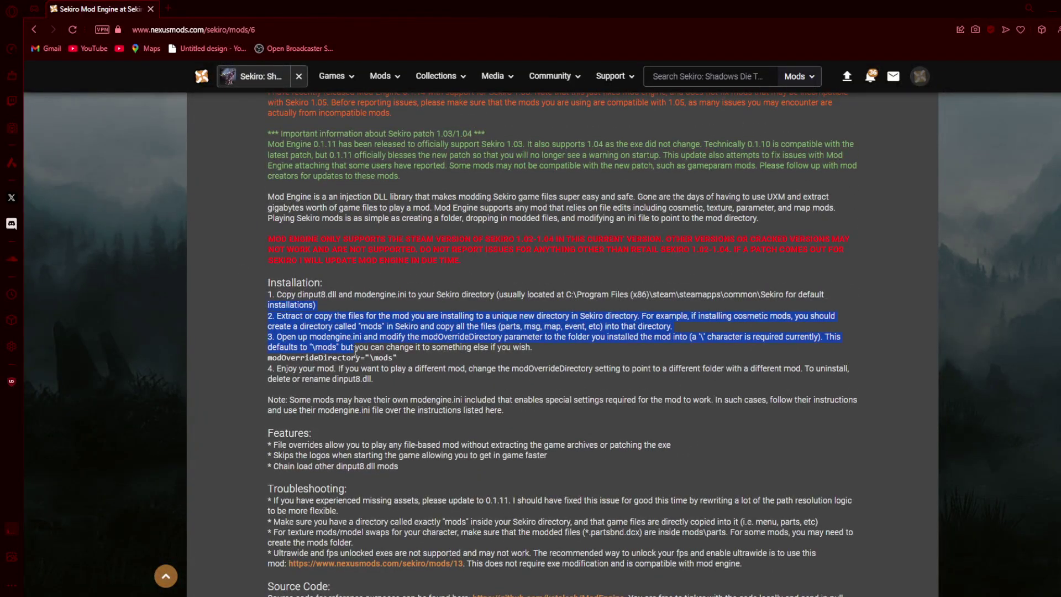
left_click(398, 356)
left_click_drag(296, 358, 366, 359)
left_click(376, 357)
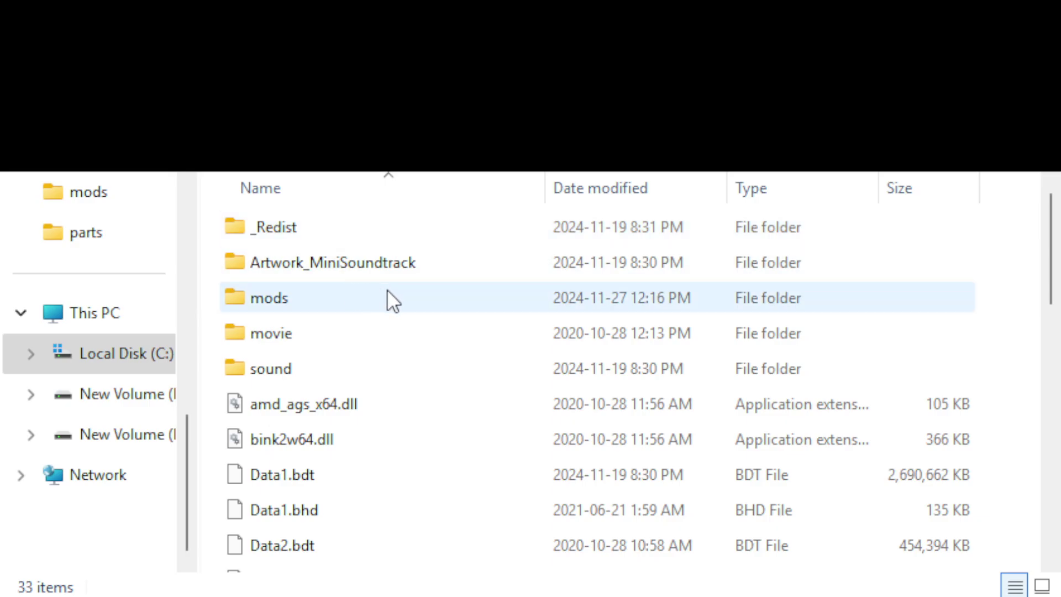
- Open the mods folder in the Sekiro install directory to reveal its single parts folder
double_click(288, 297)
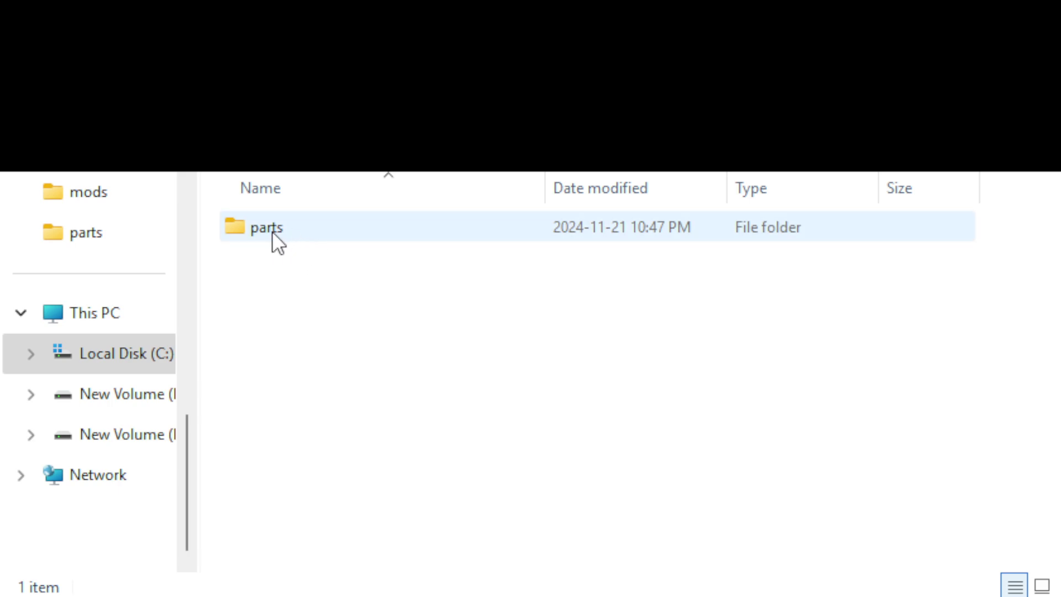
left_click(43, 111)
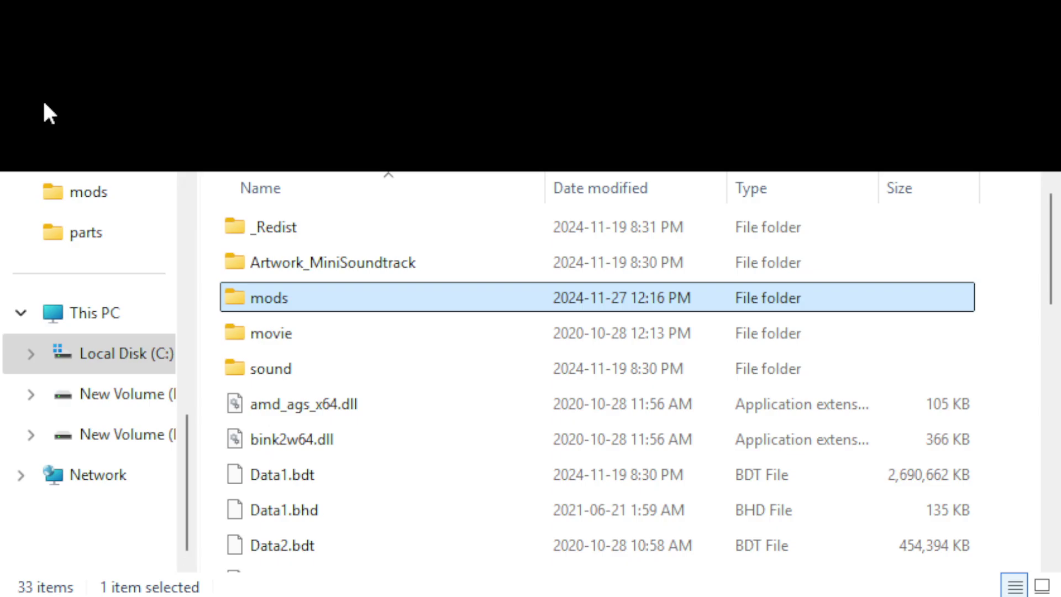
double_click(293, 299)
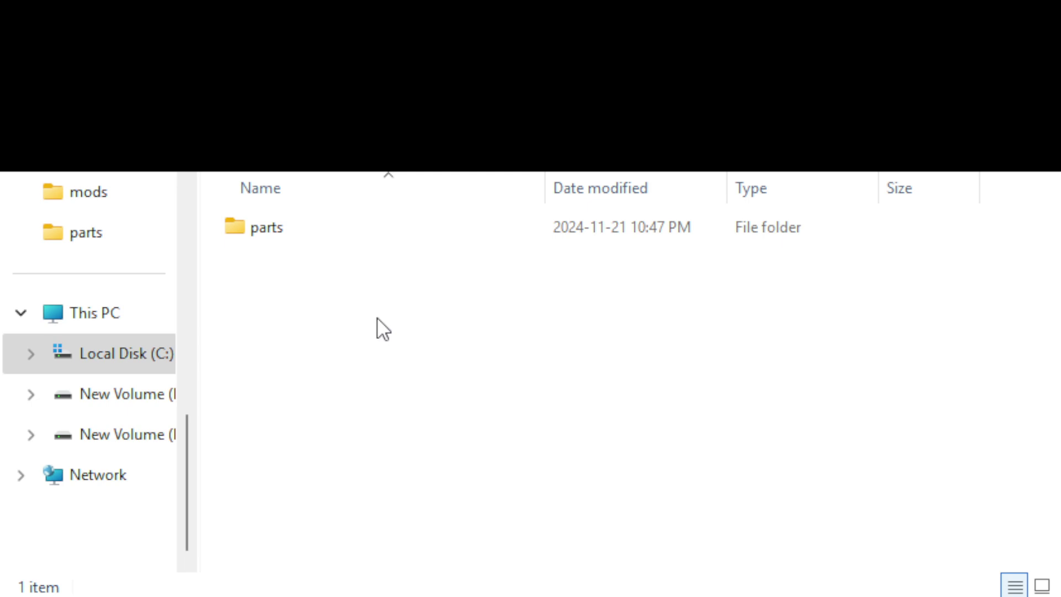
double_click(292, 237)
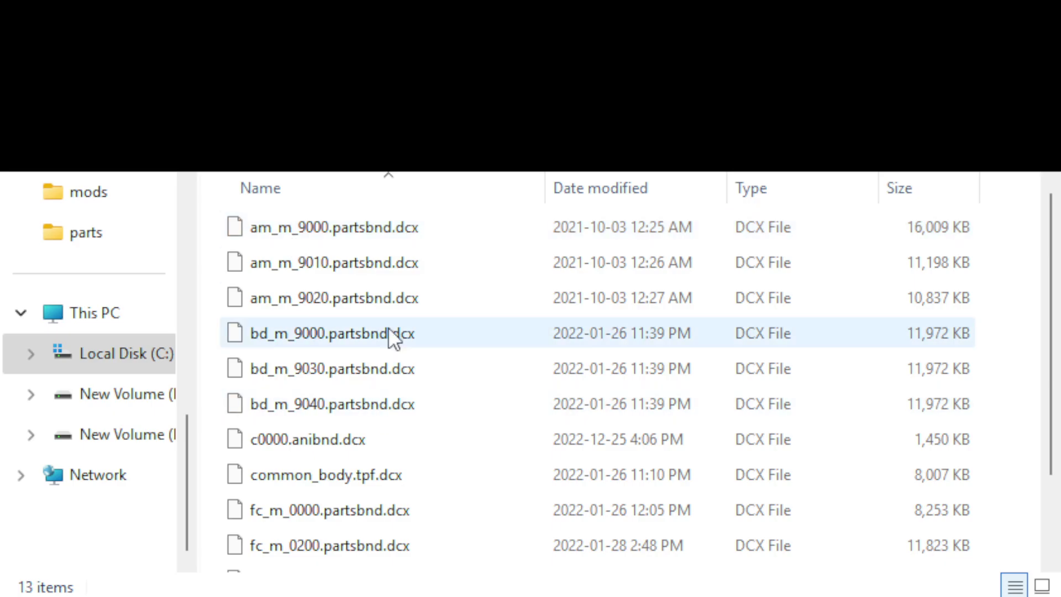
scroll(390, 352, "down", 3)
scroll(331, 309, "up", 3)
left_click(37, 88)
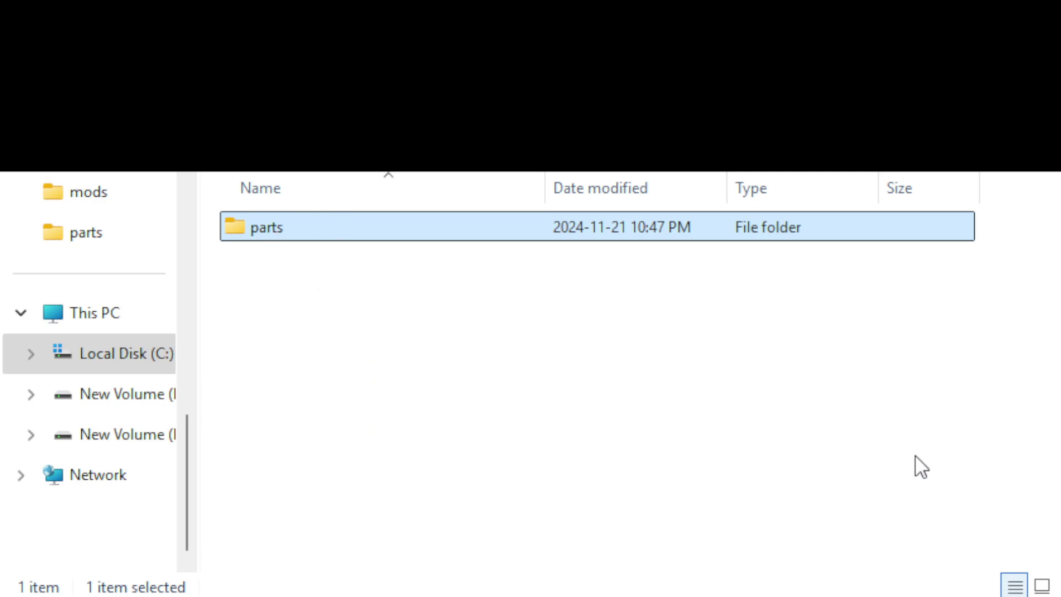
left_click(253, 245)
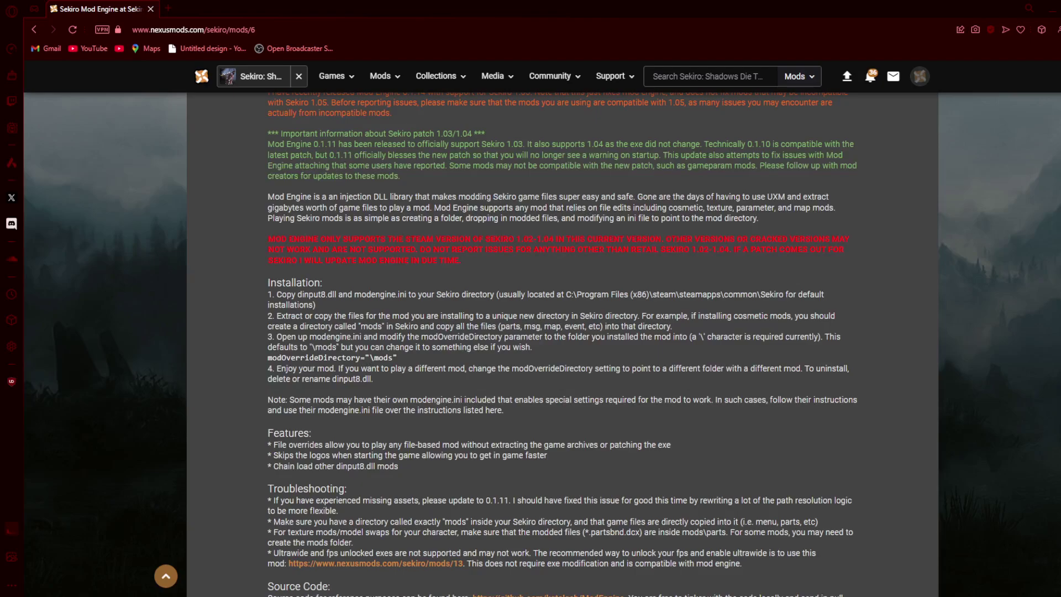
- Return to the Sekiro mods listing and open the Sekiro Resurrection mod page
left_click(34, 31)
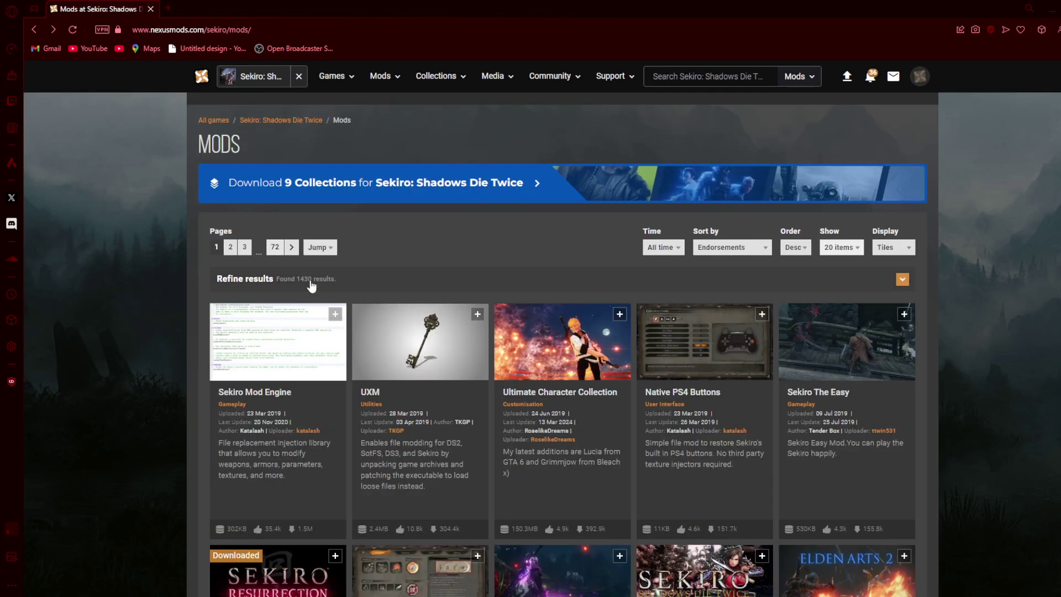
scroll(309, 401, "down", 3)
left_click(296, 404)
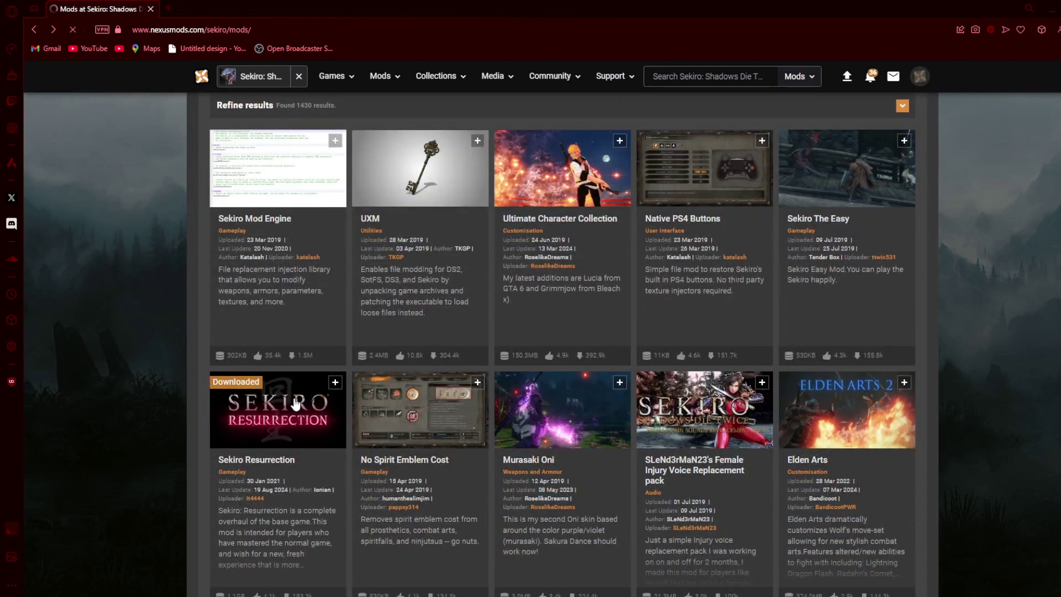
- Scroll through the Sekiro Resurrection page describing version 1.16.1's complete base-game overhaul
scroll(326, 412, "down", 4)
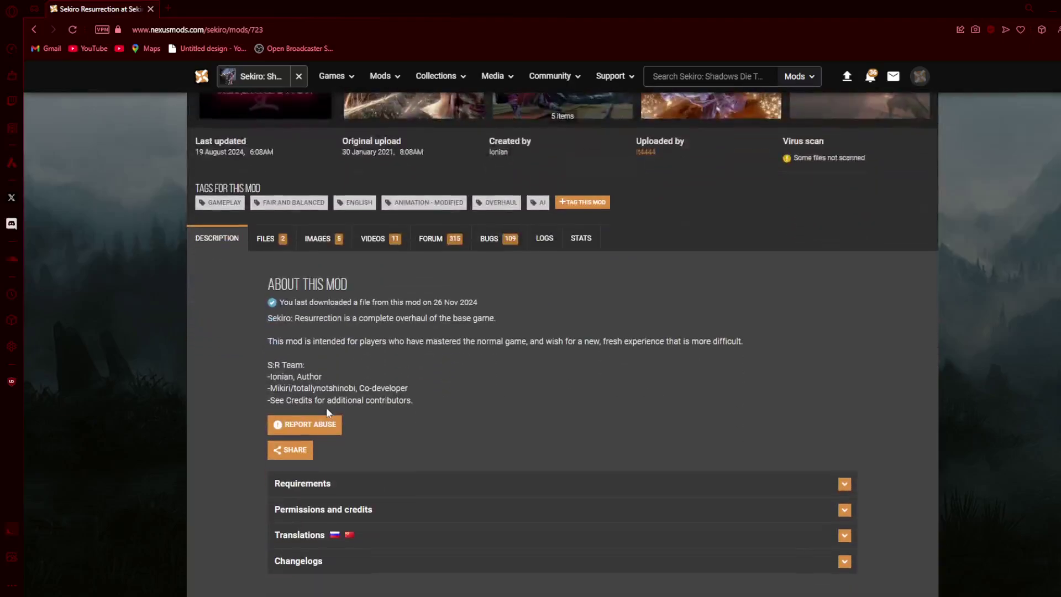
scroll(330, 409, "down", 4)
scroll(335, 408, "down", 5)
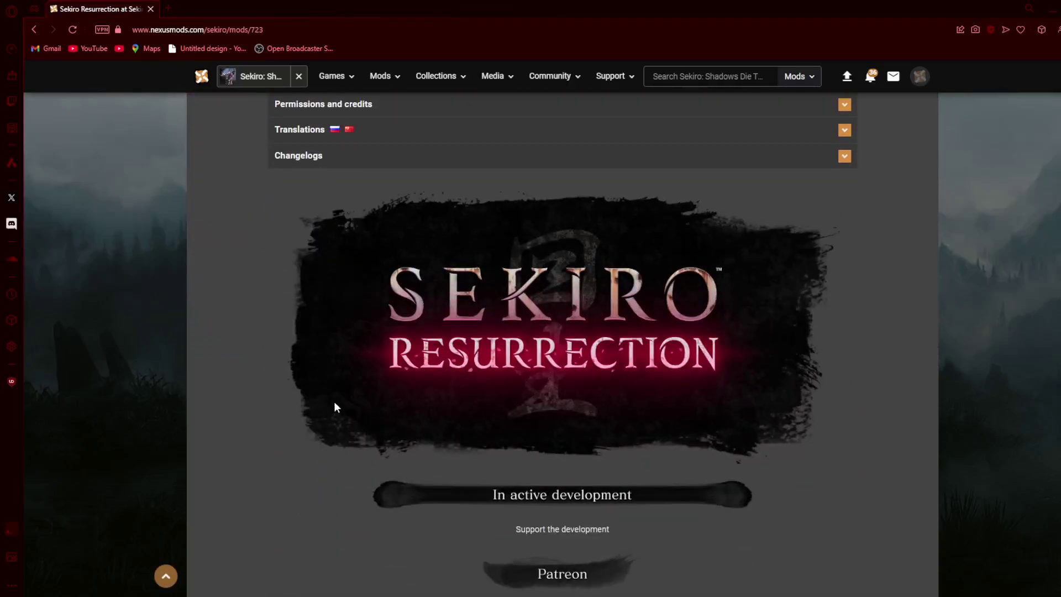
scroll(336, 396, "up", 10)
scroll(348, 389, "up", 3)
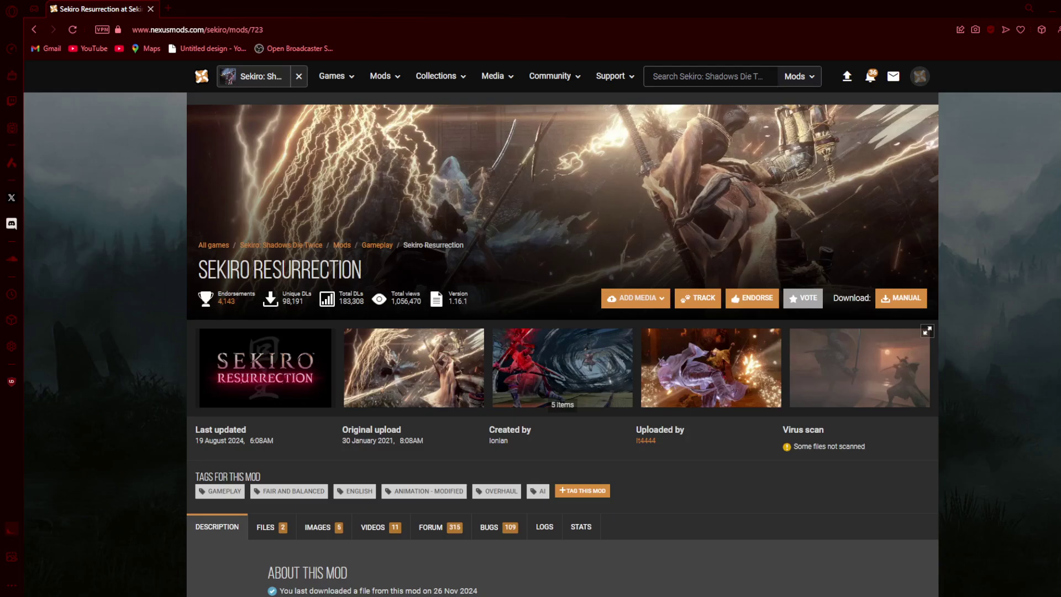
scroll(365, 327, "down", 5)
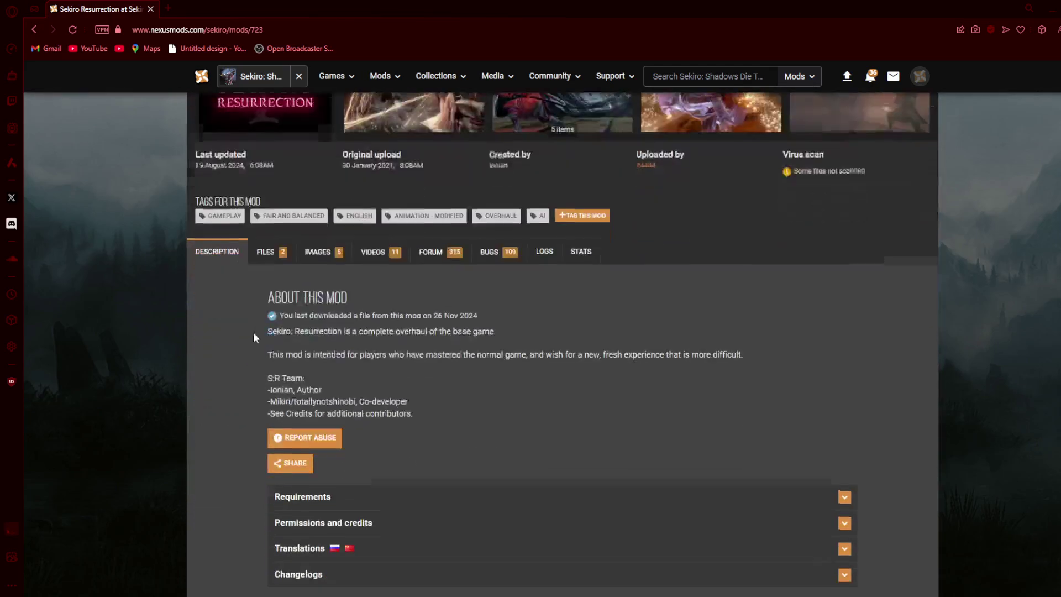
scroll(258, 320, "down", 8)
scroll(258, 316, "up", 10)
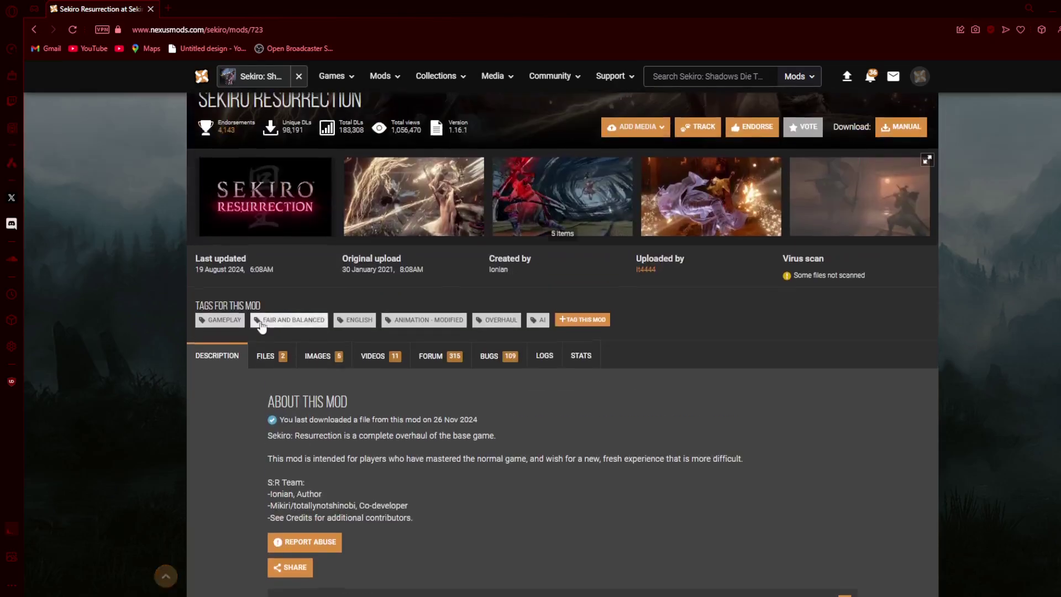
scroll(262, 326, "up", 3)
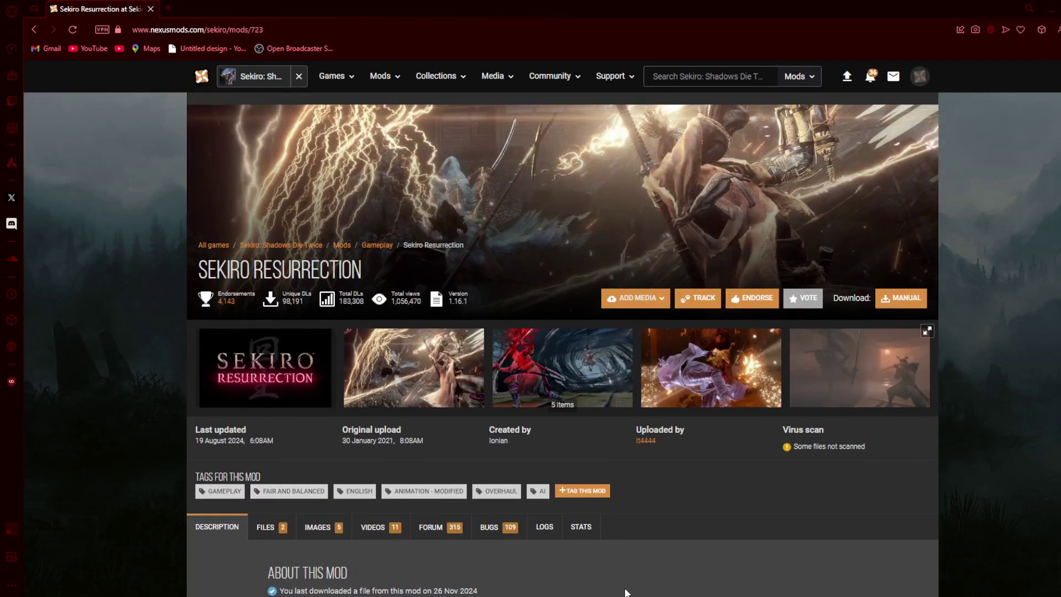
- Go back to the 1430-result Sekiro mods listing and scroll through the mods grid
left_click(33, 29)
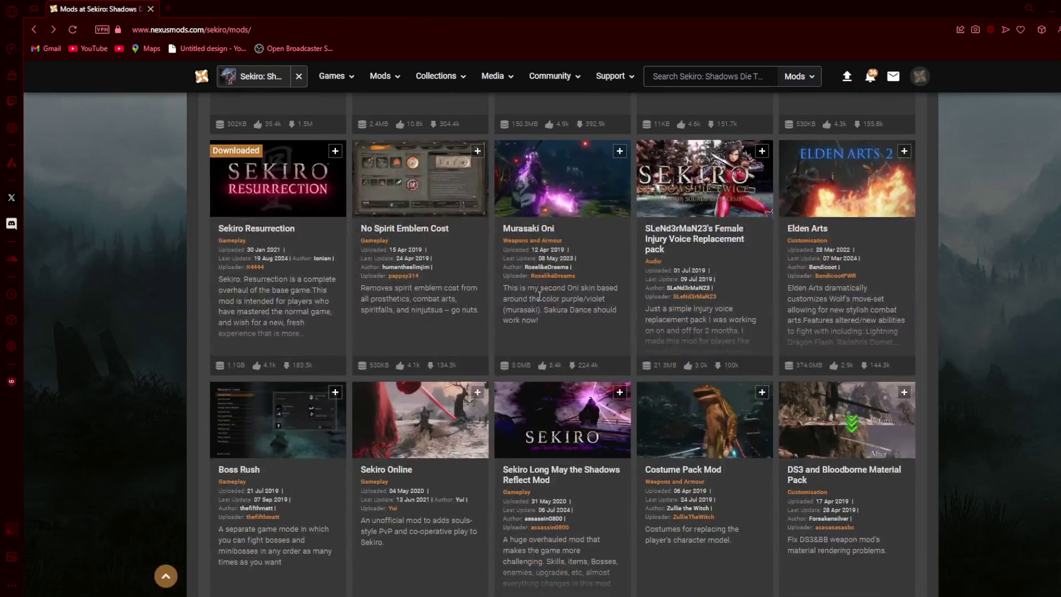
scroll(540, 296, "down", 4)
scroll(628, 301, "down", 5)
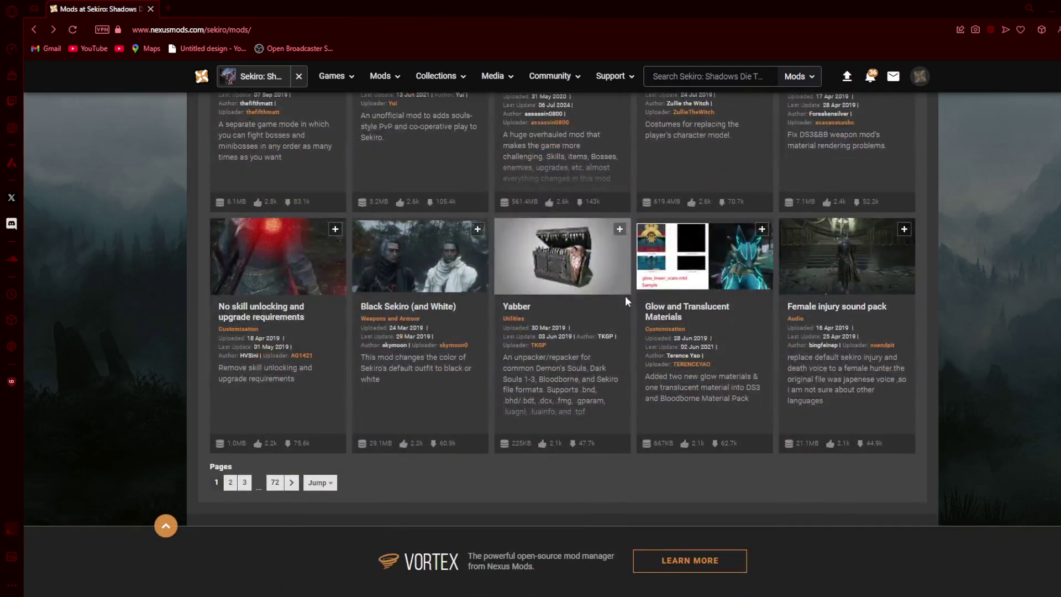
scroll(599, 295, "up", 1)
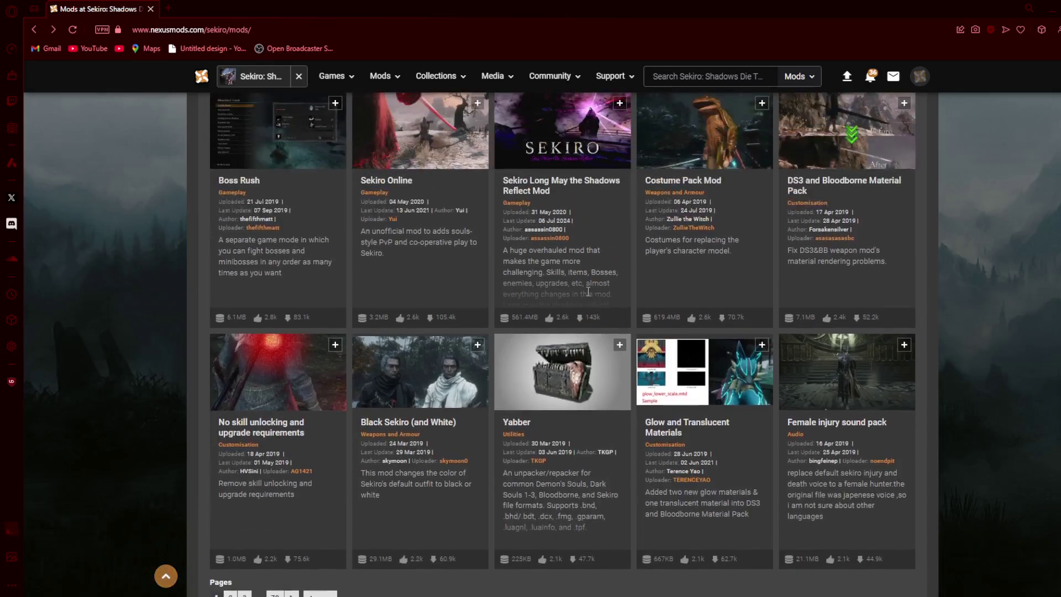
scroll(588, 291, "up", 5)
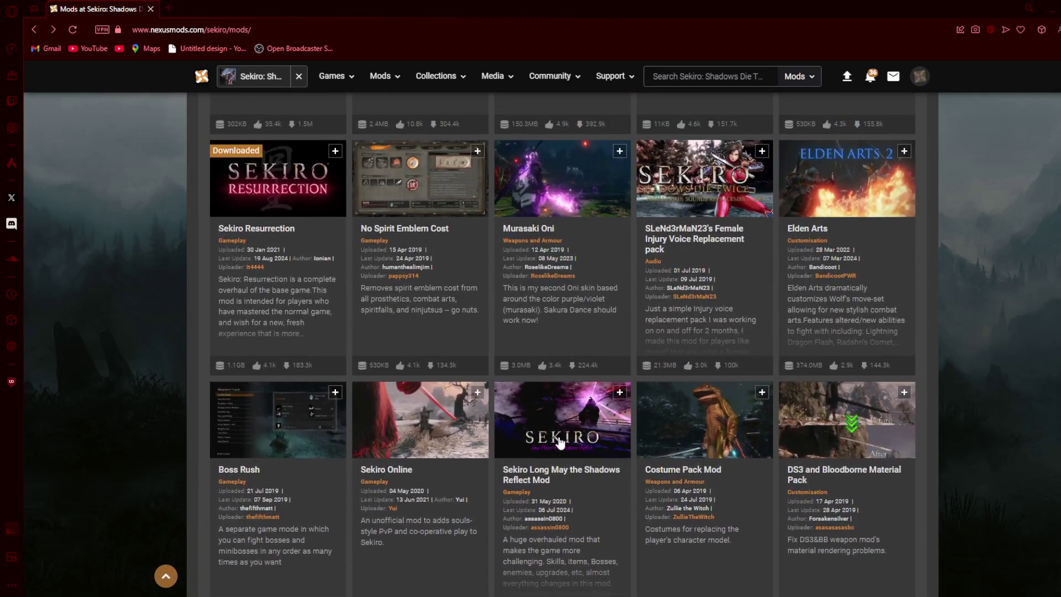
scroll(569, 445, "up", 1)
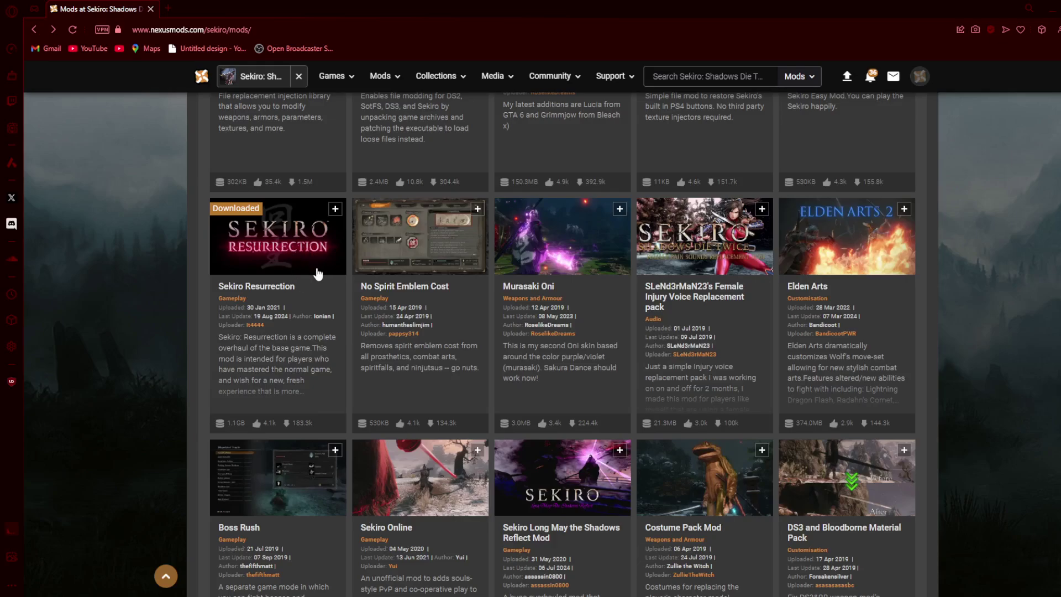
scroll(319, 273, "up", 2)
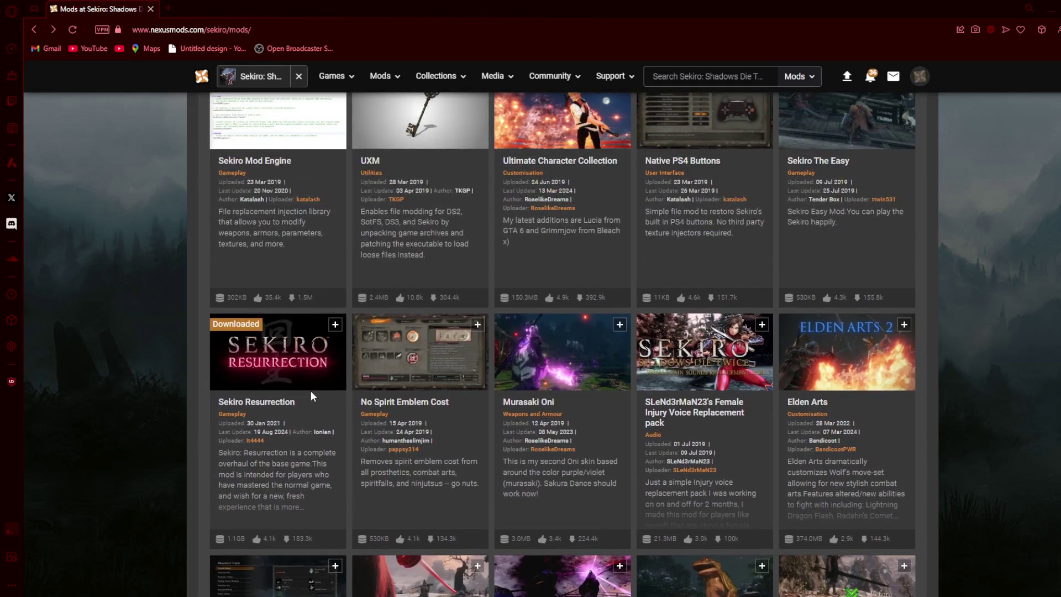
scroll(311, 390, "up", 1)
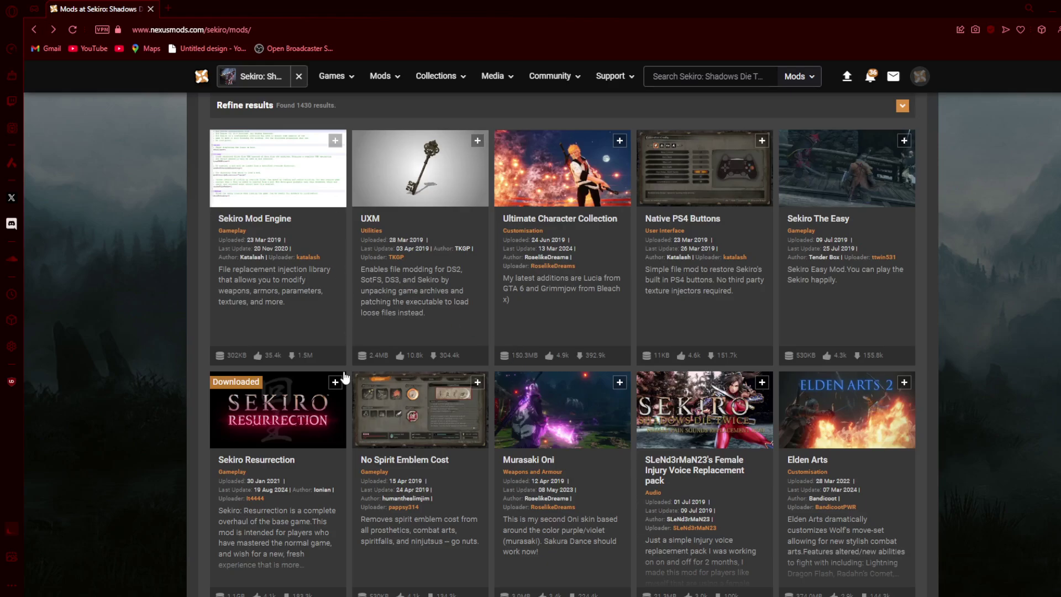
- Open the Sekiro Mod Engine page and highlight installation step 2 about copying mod files
left_click(280, 184)
scroll(442, 359, "down", 7)
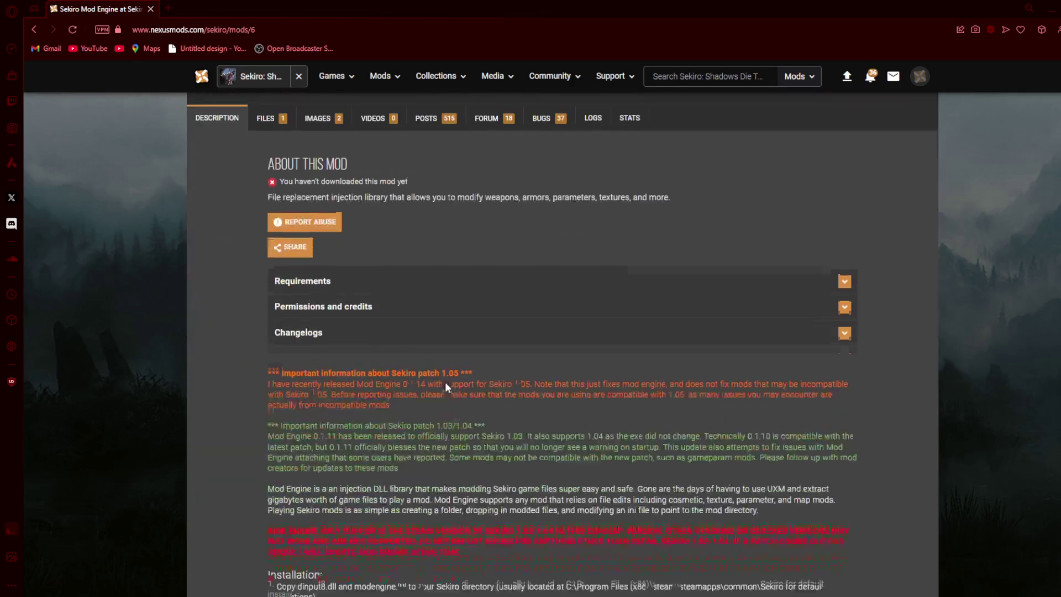
scroll(445, 385, "down", 6)
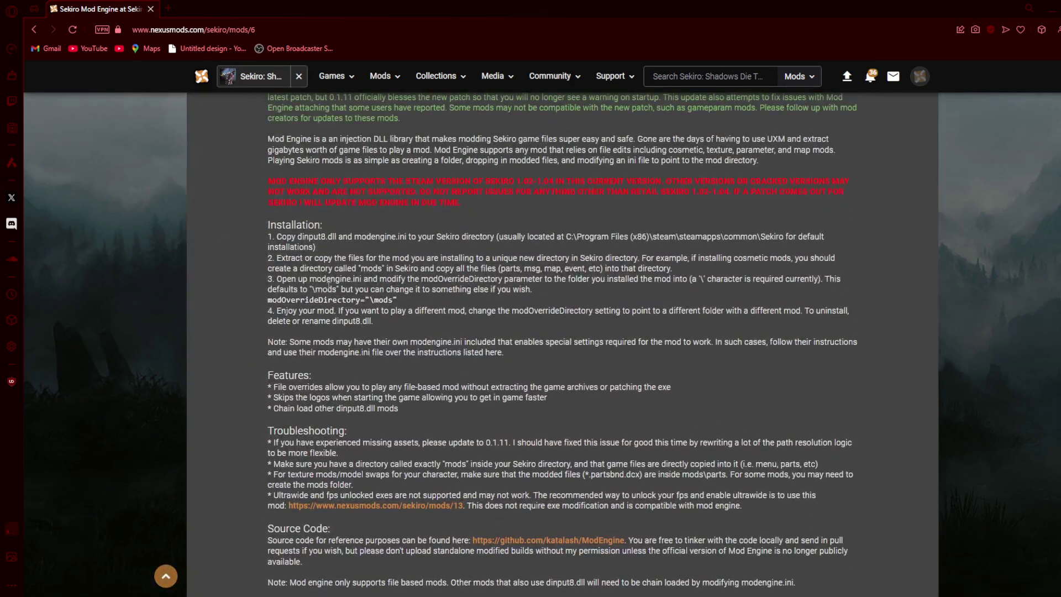
left_click_drag(296, 258, 378, 258)
scroll(343, 429, "up", 1)
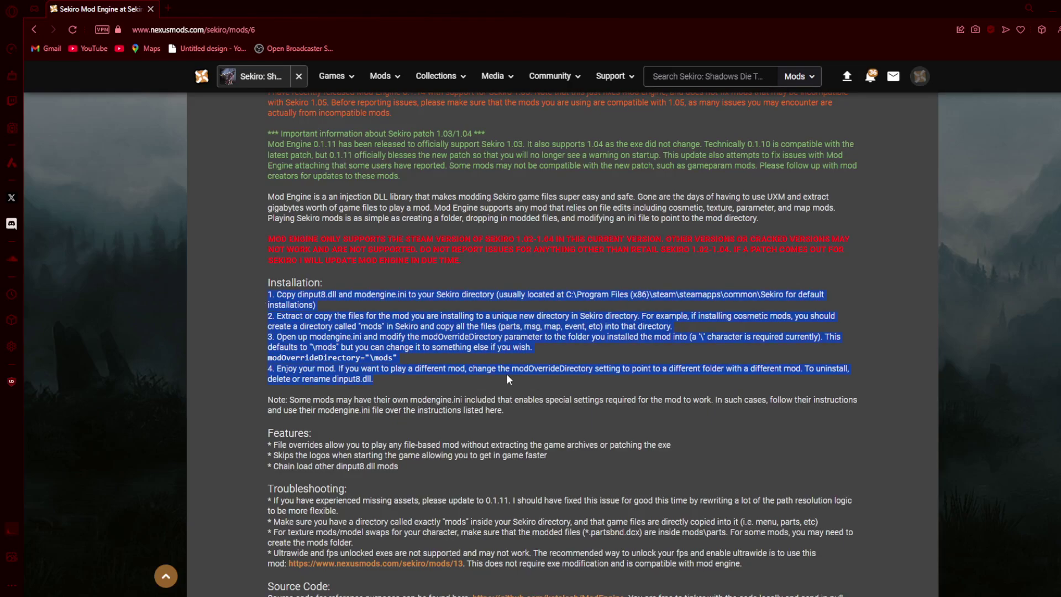
left_click(638, 552)
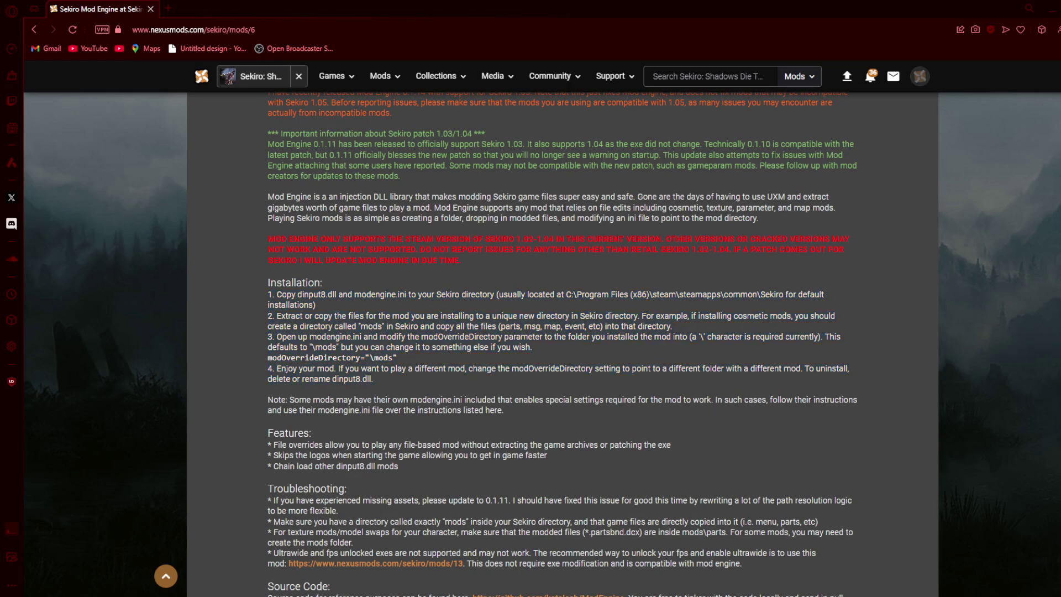